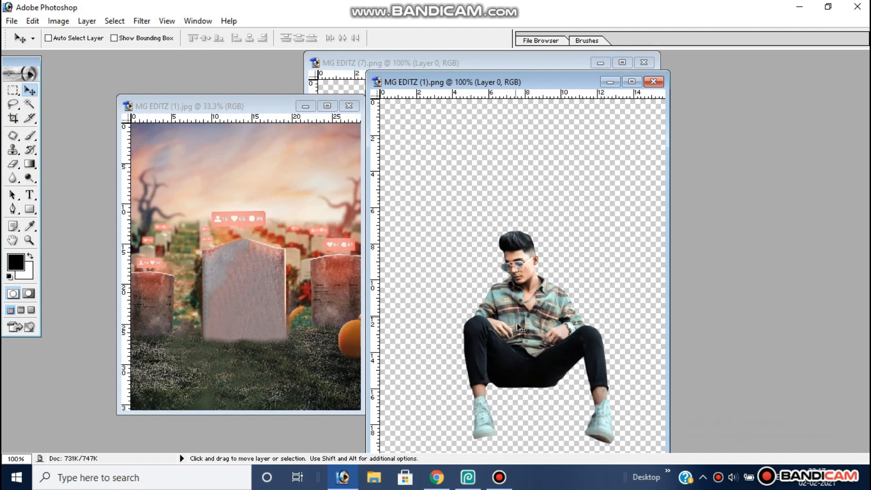
# Copy the seated man cutout into the graveyard photo, in front of the central tombstone.
pyautogui.hotkey('ctrl', 'z')
pyautogui.moveTo(534, 314); pyautogui.dragTo(249, 320)
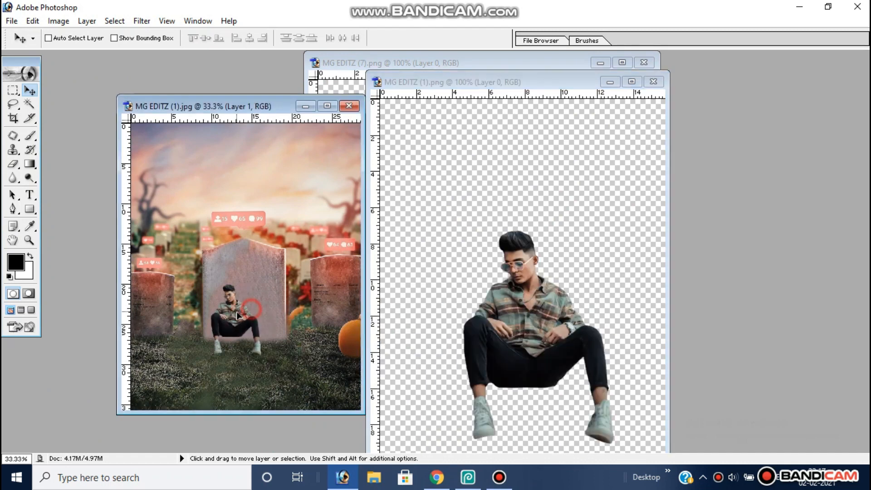
pyautogui.hotkey('ctrl', 't')
pyautogui.moveTo(275, 354); pyautogui.dragTo(295, 368)
pyautogui.press('Return')
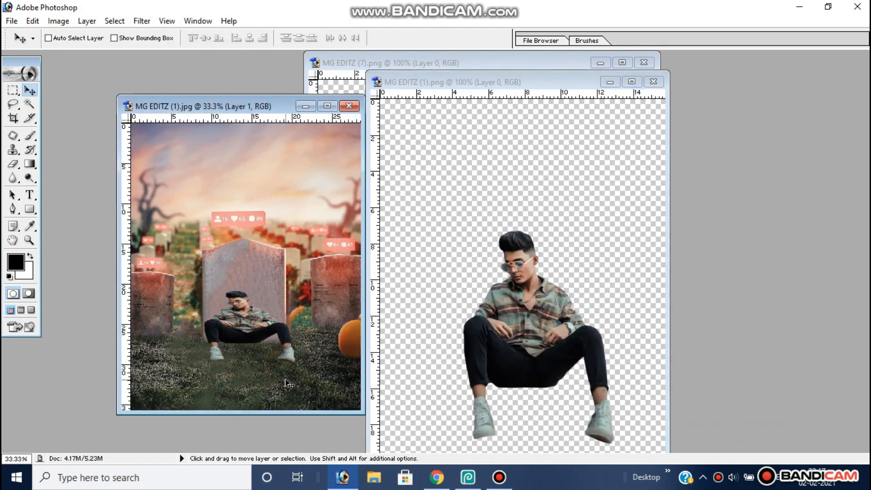
pyautogui.hotkey('ctrl', 'z')
# Enlarge the seated man so his head overlaps the central tombstone and his shoes rest low on the grass.
pyautogui.hotkey('ctrl', 't')
pyautogui.moveTo(278, 366); pyautogui.dragTo(312, 393)
pyautogui.press('Return')
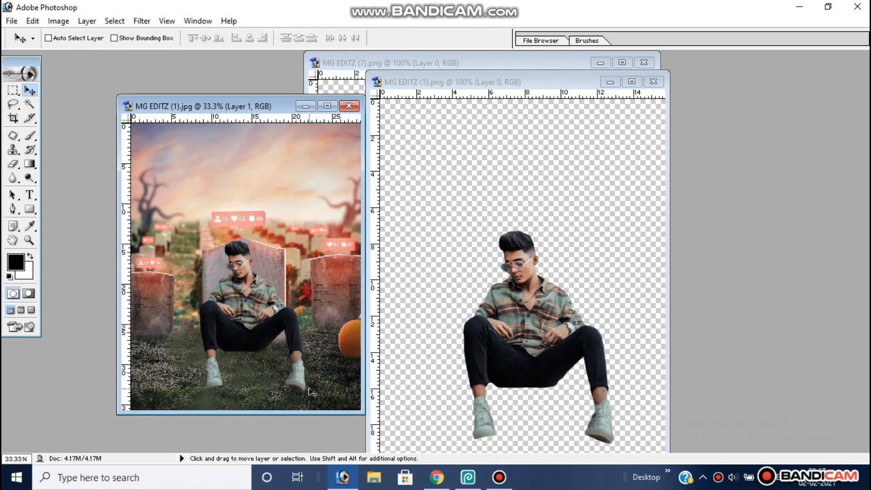
# Close the man cutout file and place the soft shadow image on a layer behind the man, below his seat.
pyautogui.click(653, 82)
pyautogui.click(439, 187)
pyautogui.rightClick(344, 253)
pyautogui.click(385, 255)
pyautogui.click(485, 148)
pyautogui.moveTo(485, 148); pyautogui.dragTo(250, 363)
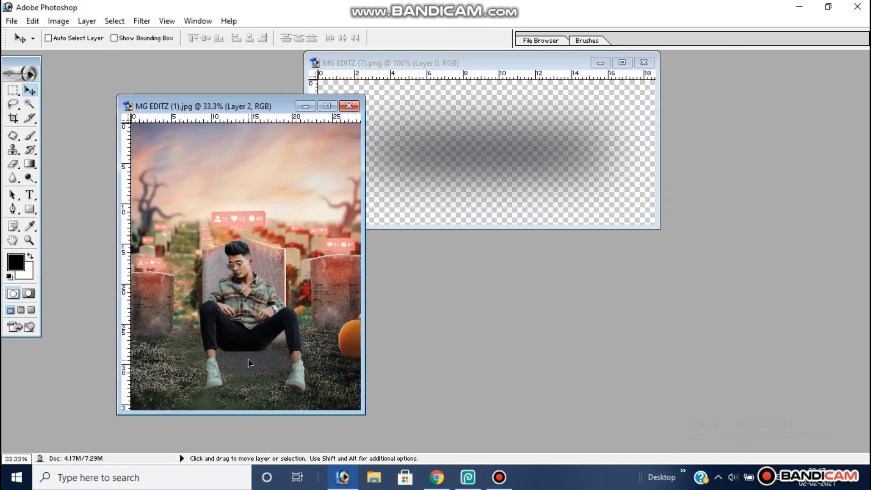
# Scale the soft shadow layer to about 142.9% in both directions and close its source file.
pyautogui.hotkey('ctrl', 't')
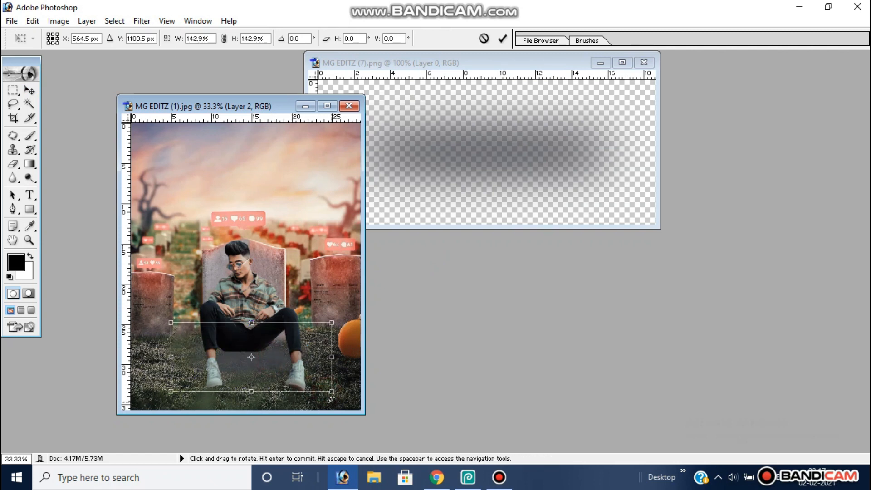
pyautogui.press('Return')
pyautogui.click(643, 63)
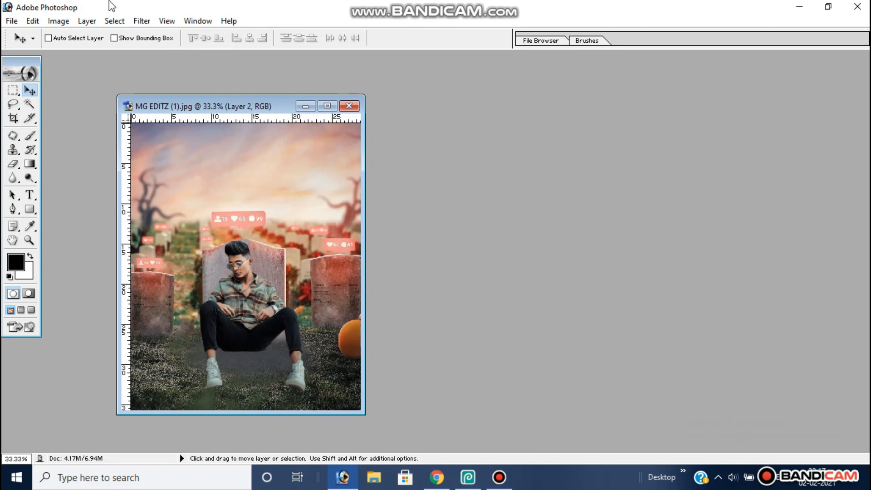
# Erase the excess shadow around the legs and shoes, keeping a patch beneath the seat, and reduce the eraser to 30 for the edges.
pyautogui.click(12, 164)
pyautogui.click(327, 106)
pyautogui.keyDown('ctrl'); pyautogui.click(502, 404); pyautogui.keyUp('ctrl')
pyautogui.keyDown('ctrl'); pyautogui.click(503, 404); pyautogui.keyUp('ctrl')
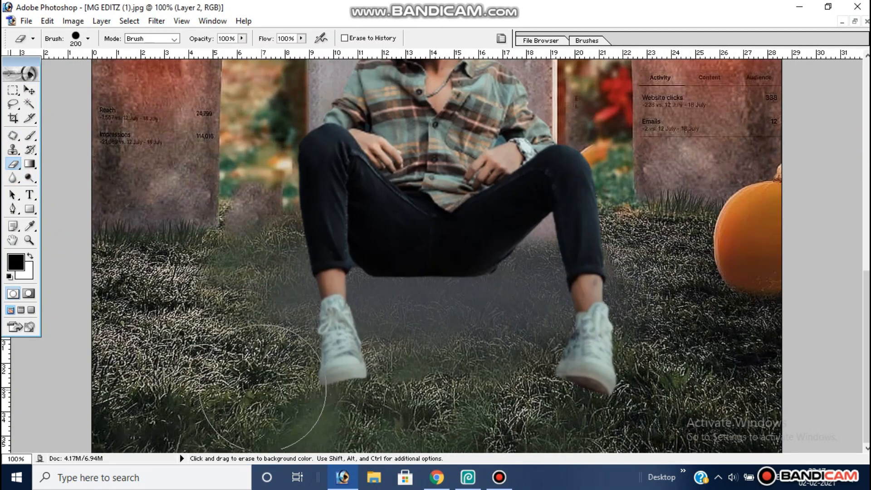
pyautogui.moveTo(294, 399)
pyautogui.mouseDown()
pyautogui.moveTo(251, 367)
pyautogui.moveTo(240, 270)
pyautogui.moveTo(258, 309)
pyautogui.mouseUp()
pyautogui.moveTo(259, 390)
pyautogui.mouseDown()
pyautogui.moveTo(478, 404)
pyautogui.moveTo(556, 391)
pyautogui.moveTo(606, 355)
pyautogui.moveTo(610, 300)
pyautogui.moveTo(523, 222)
pyautogui.moveTo(602, 338)
pyautogui.mouseUp()
pyautogui.hotkey('ctrl', 'alt', 'z')
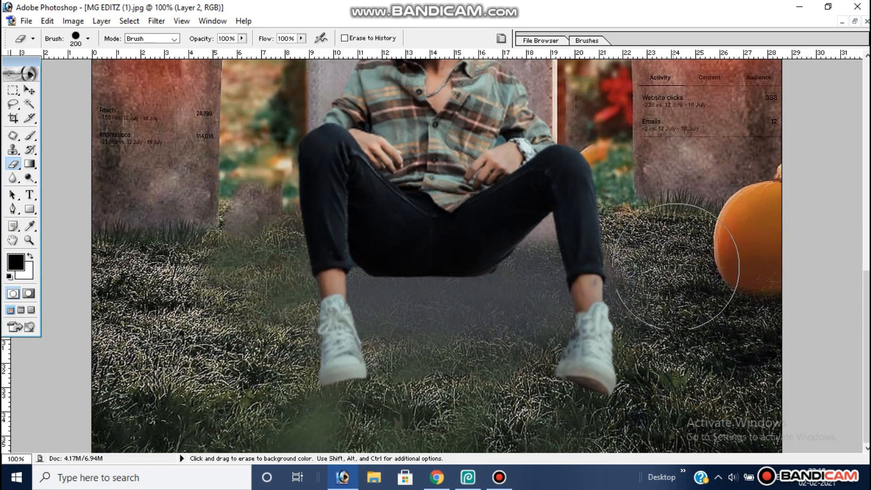
pyautogui.moveTo(552, 169)
pyautogui.mouseDown()
pyautogui.moveTo(541, 218)
pyautogui.moveTo(605, 248)
pyautogui.moveTo(610, 292)
pyautogui.moveTo(602, 311)
pyautogui.mouseUp()
pyautogui.press('[')
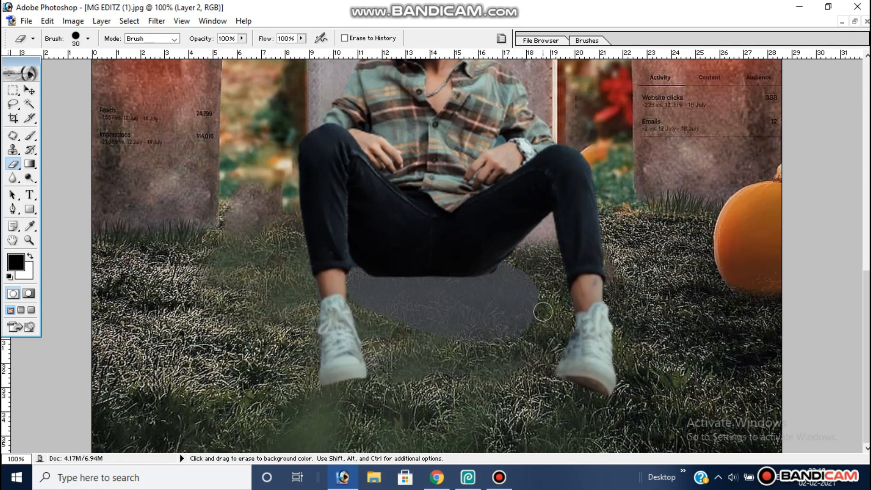
# Try a Selective Color adjustment on the shadow's Blacks with Yellow at +100 and Black increased.
pyautogui.click(71, 20)
pyautogui.moveTo(100, 69)
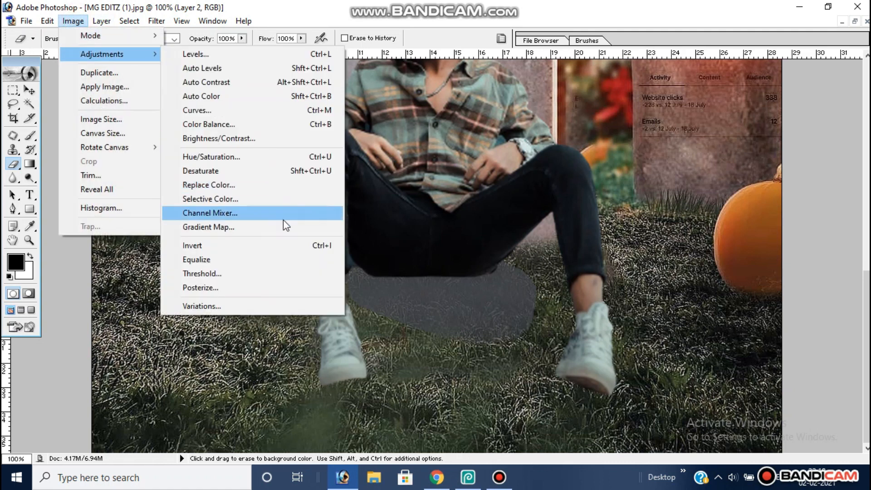
pyautogui.click(292, 206)
pyautogui.click(733, 159)
pyautogui.click(691, 245)
pyautogui.moveTo(701, 249); pyautogui.dragTo(860, 240)
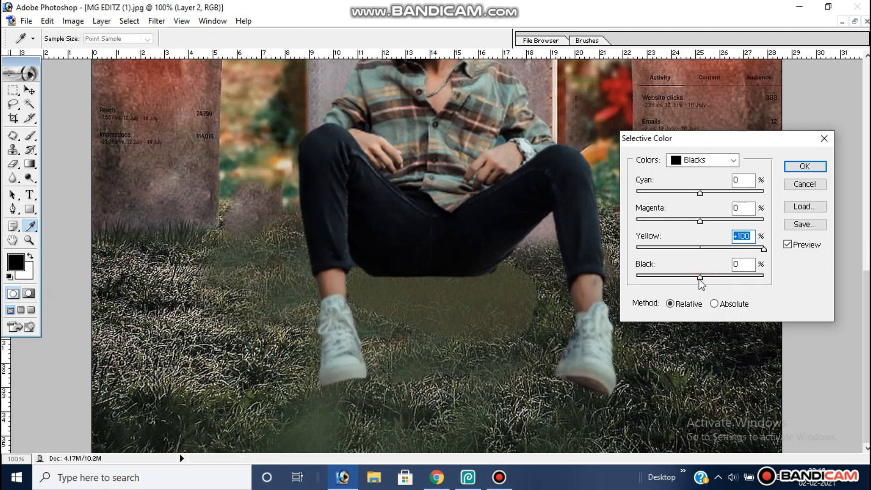
pyautogui.moveTo(700, 277); pyautogui.dragTo(846, 271)
pyautogui.click(805, 167)
# Transform the shadow patch beneath the seat to about 95.7% width and 126.8% height between the shoes.
pyautogui.press('e')
pyautogui.hotkey('ctrl', '-')
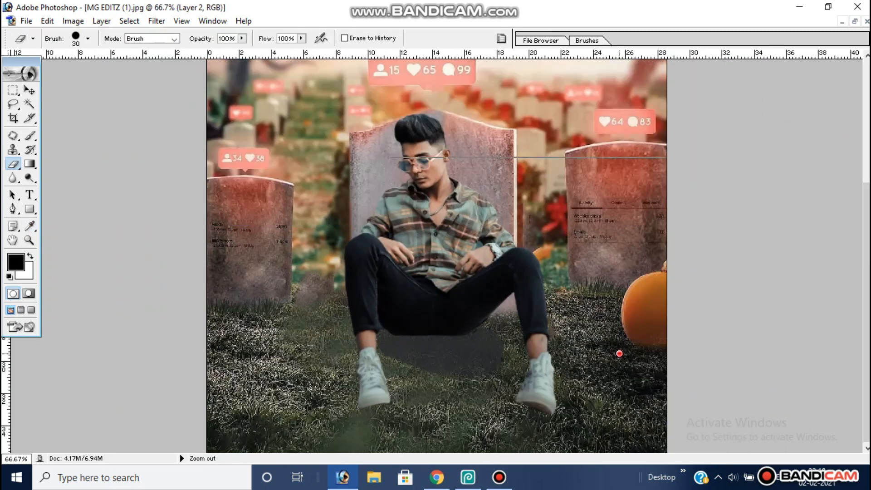
pyautogui.hotkey('ctrl', '-')
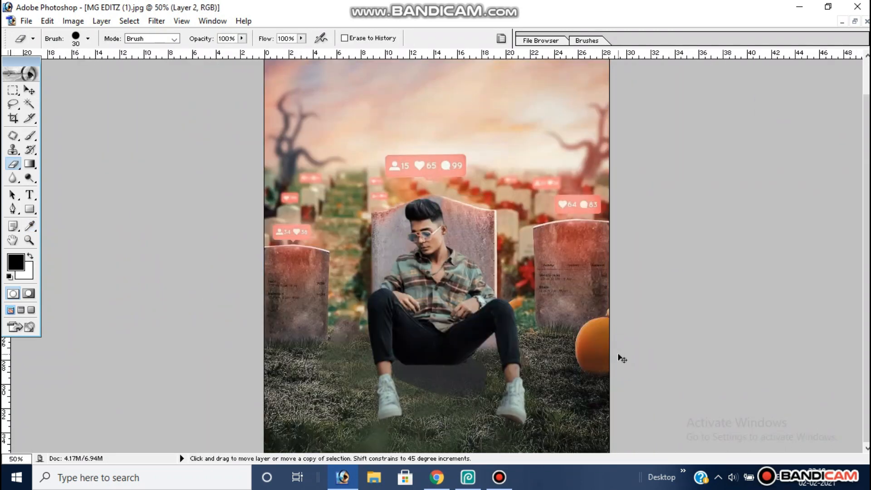
pyautogui.hotkey('ctrl', 't')
pyautogui.moveTo(563, 426); pyautogui.dragTo(579, 453)
pyautogui.moveTo(315, 378); pyautogui.dragTo(340, 378)
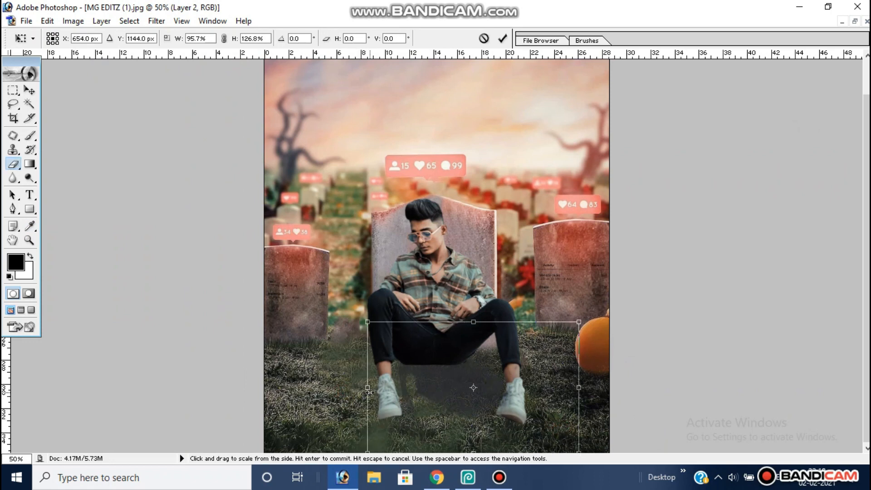
pyautogui.press('Return')
# Erase the leftover shadow beside the man's left-hand shoe.
pyautogui.keyDown('ctrl'); pyautogui.click(384, 415); pyautogui.keyUp('ctrl')
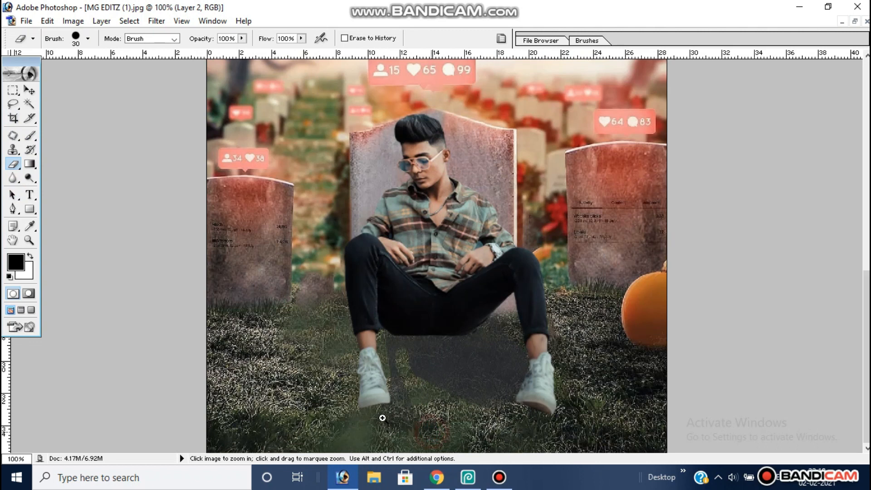
pyautogui.keyDown('ctrl'); pyautogui.click(384, 415); pyautogui.keyUp('ctrl')
pyautogui.keyDown('ctrl'); pyautogui.click(390, 413); pyautogui.keyUp('ctrl')
pyautogui.moveTo(430, 323); pyautogui.dragTo(379, 143)
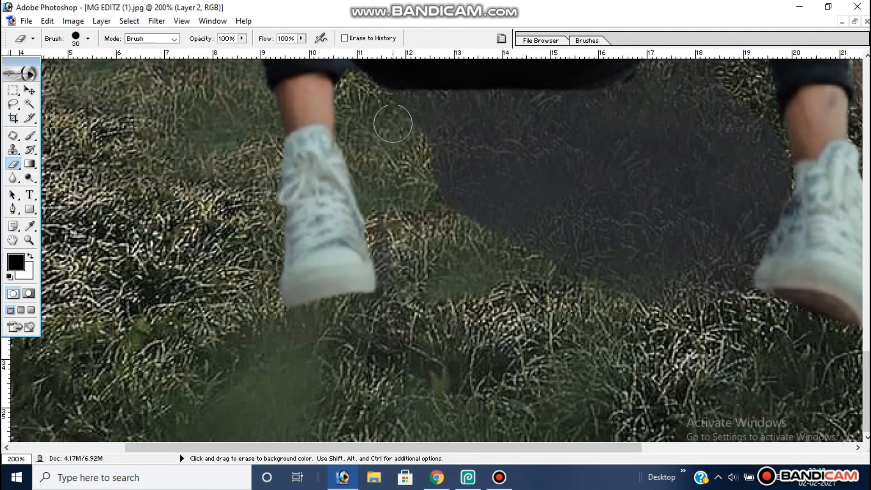
pyautogui.keyDown('ctrl'); pyautogui.keyDown('alt'); pyautogui.click(625, 274); pyautogui.keyUp('alt'); pyautogui.keyUp('ctrl')
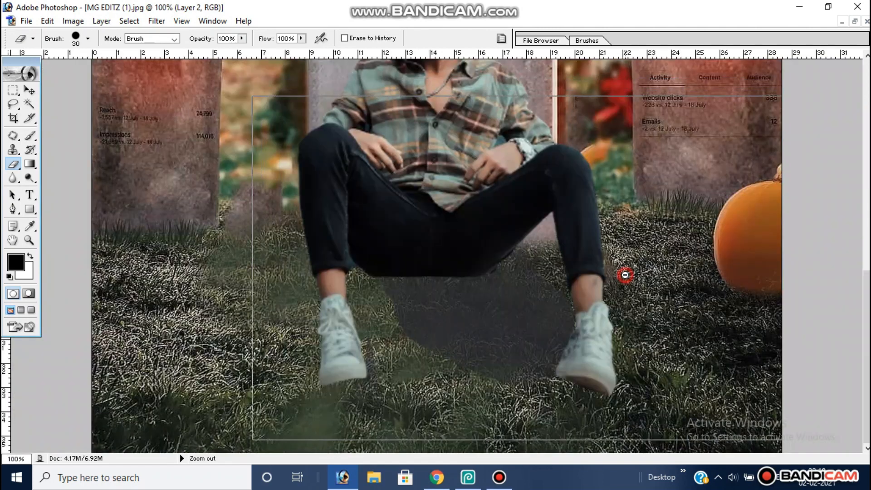
pyautogui.keyDown('ctrl'); pyautogui.keyDown('alt'); pyautogui.click(624, 274); pyautogui.keyUp('alt'); pyautogui.keyUp('ctrl')
# Open the thin shadow image MG EDITZ (6) and copy it into the graveyard photo near the man's feet.
pyautogui.click(29, 90)
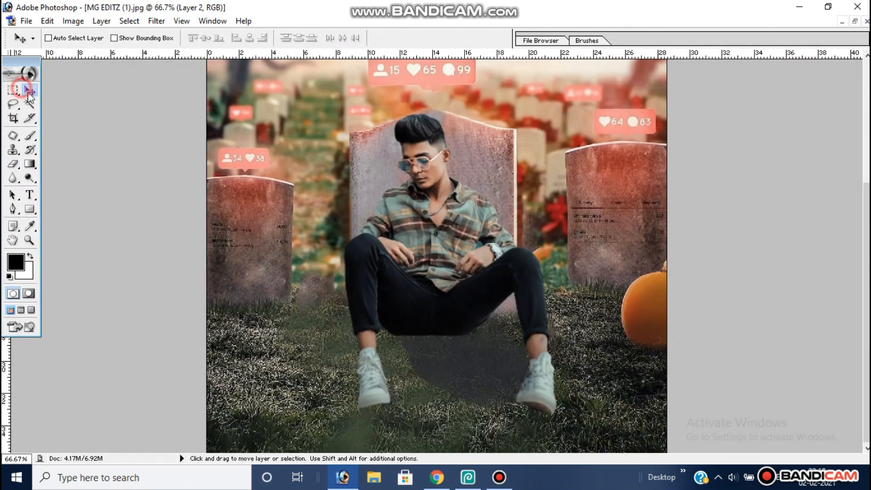
pyautogui.click(855, 21)
pyautogui.doubleClick(501, 136)
pyautogui.doubleClick(370, 189)
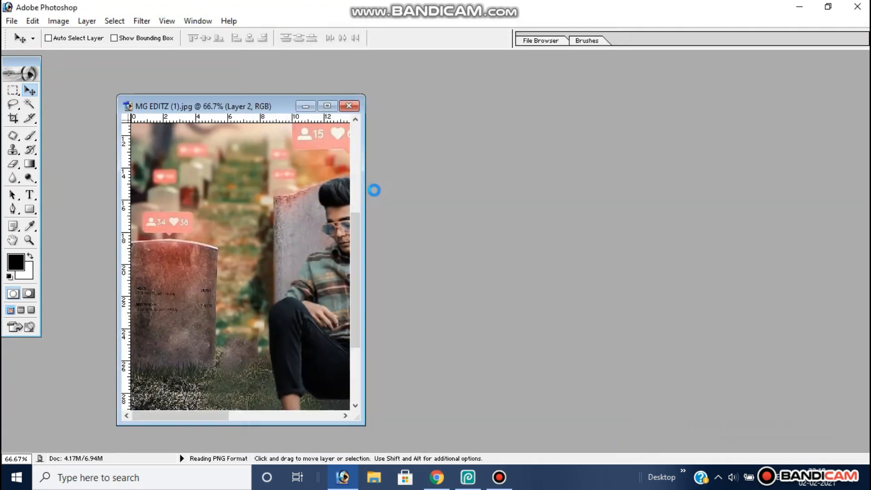
pyautogui.moveTo(198, 79); pyautogui.dragTo(692, 106)
pyautogui.moveTo(254, 96); pyautogui.dragTo(256, 52)
pyautogui.moveTo(365, 188); pyautogui.dragTo(550, 189)
pyautogui.moveTo(747, 329); pyautogui.dragTo(475, 357)
pyautogui.click(508, 63)
# Shrink the thin shadow to about 20.3% by 32.2%, rotate it to about 84.2°, and position it beneath the left-hand shoe.
pyautogui.hotkey('ctrl', 't')
pyautogui.moveTo(844, 345); pyautogui.dragTo(361, 453)
pyautogui.moveTo(297, 448); pyautogui.dragTo(298, 468)
pyautogui.moveTo(290, 429); pyautogui.dragTo(433, 440)
pyautogui.moveTo(569, 433); pyautogui.dragTo(392, 485)
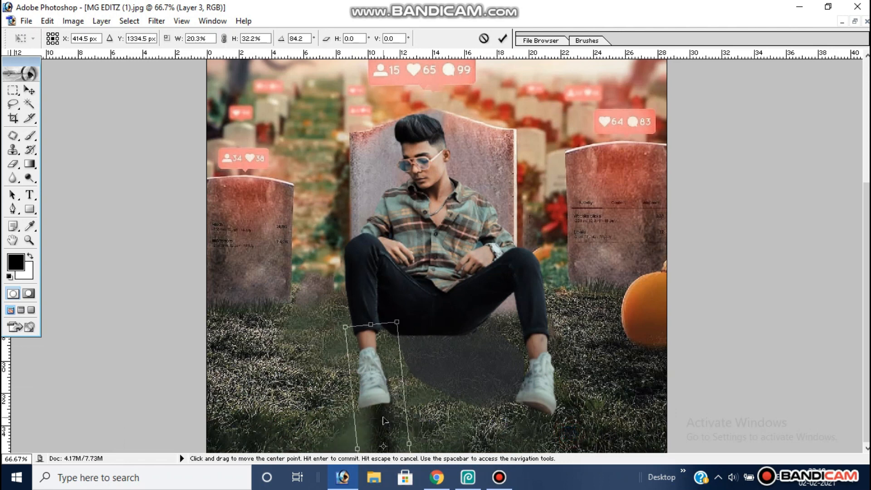
pyautogui.press('Return')
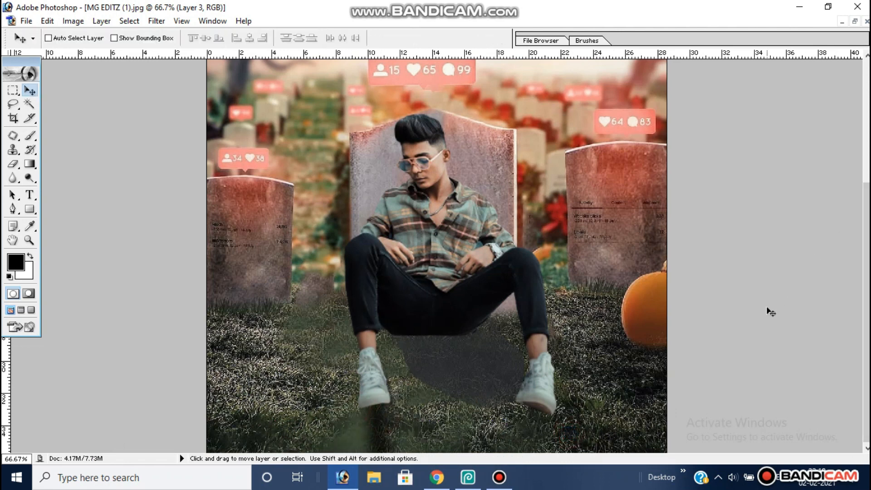
pyautogui.hotkey('ctrl', 't')
pyautogui.press('Return')
# Add another shadow layer behind the man and scale it to about 14.7% width and 95.4% height over the central tombstone.
pyautogui.click(855, 21)
pyautogui.click(512, 62)
pyautogui.hotkey('ctrl', 't')
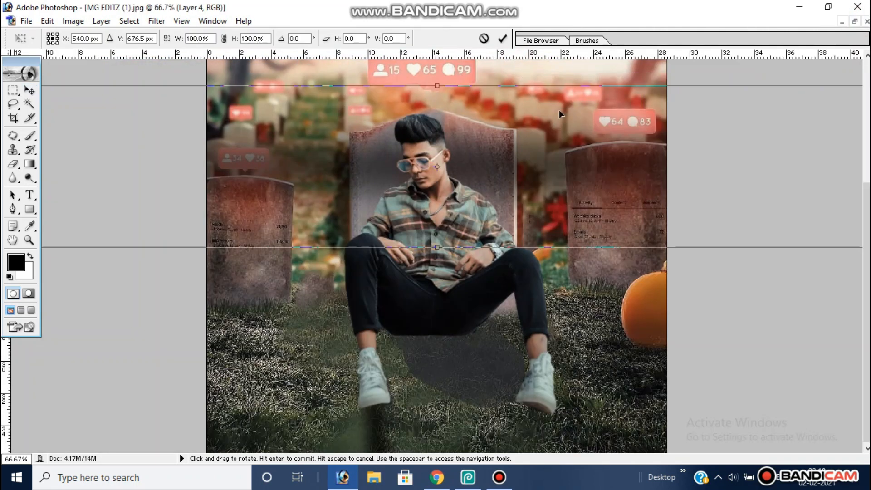
pyautogui.hotkey('ctrl', '-')
pyautogui.hotkey('ctrl', '-')
pyautogui.moveTo(742, 214); pyautogui.dragTo(469, 299)
# Nudge the tombstone shadow left and up to about X 525 px, Y 649.5 px behind the man's head.
pyautogui.press('Left')
pyautogui.press('Left')
pyautogui.press('Left')
pyautogui.press('Left')
pyautogui.press('Left')
pyautogui.press('Up')
pyautogui.press('Up')
pyautogui.press('Up')
pyautogui.press('Up')
pyautogui.press('Up')
pyautogui.press('Up')
pyautogui.press('Up')
pyautogui.press('Up')
pyautogui.press('Up')
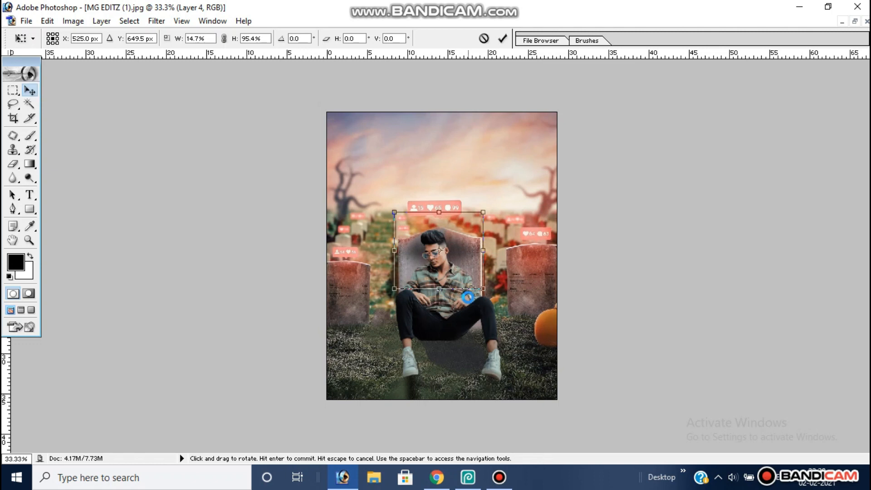
pyautogui.press('Return')
# Copy the thin shadow into the photo again and transform it to fit beneath the man's right-hand shoe.
pyautogui.click(855, 21)
pyautogui.moveTo(694, 306); pyautogui.dragTo(406, 373)
pyautogui.doubleClick(509, 61)
pyautogui.hotkey('ctrl', 't')
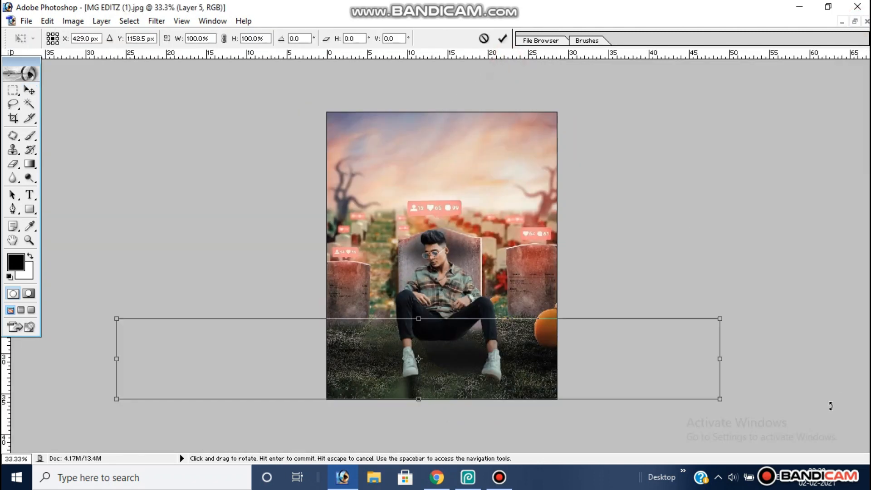
pyautogui.moveTo(723, 317); pyautogui.dragTo(501, 482)
pyautogui.press('Return')
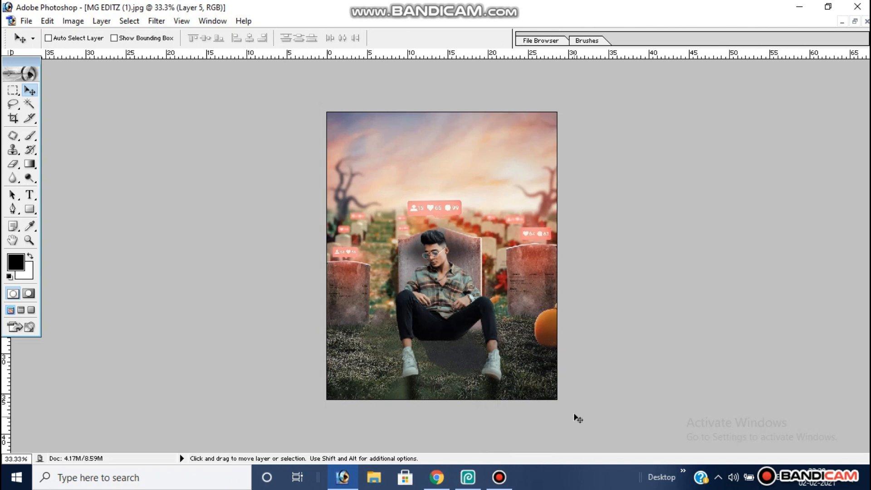
# Select the shadow patch layer beneath the seat and apply Selective Color to its Blacks: Cyan +5, Magenta -1, Yellow +43.
pyautogui.click(460, 322)
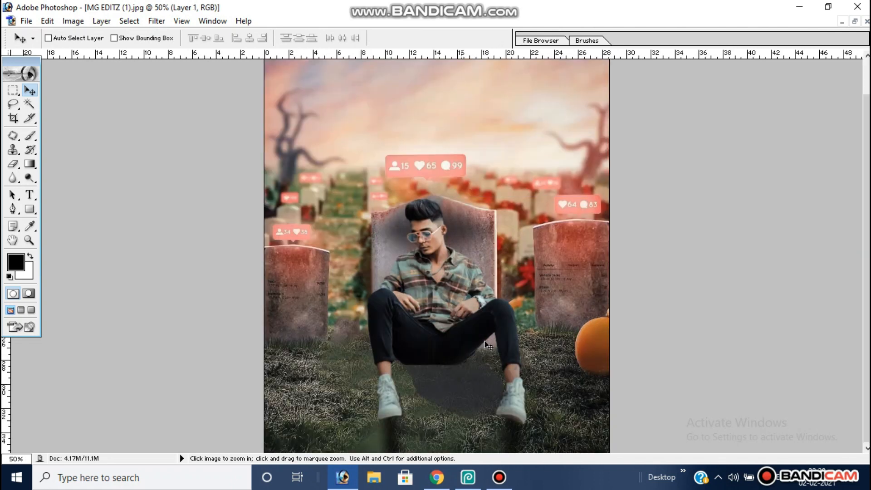
pyautogui.click(486, 414)
pyautogui.rightClick(474, 358)
pyautogui.click(504, 367)
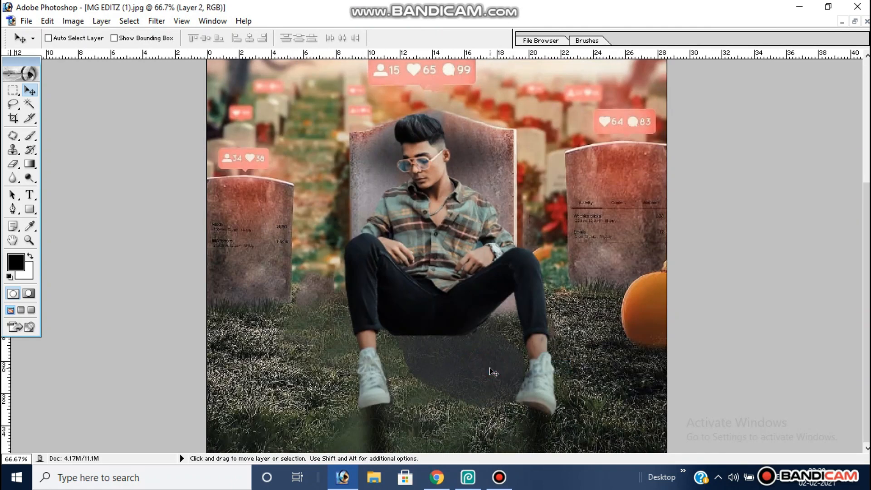
pyautogui.click(128, 21)
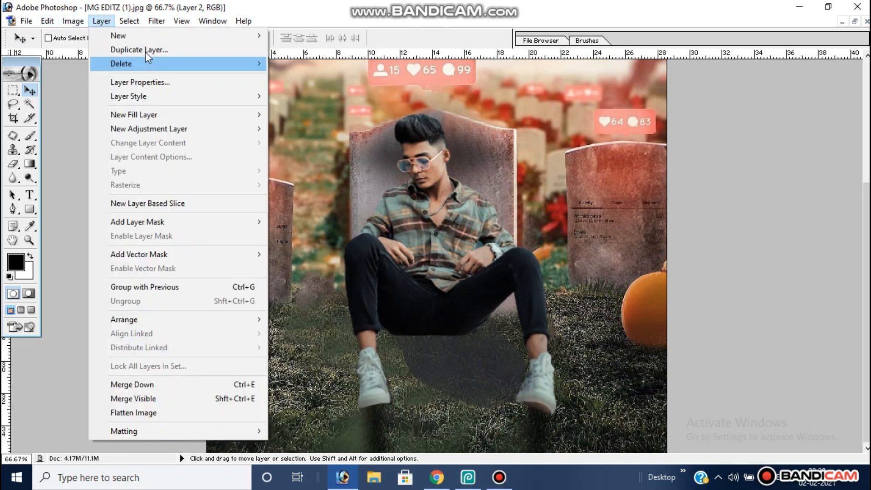
pyautogui.moveTo(151, 54)
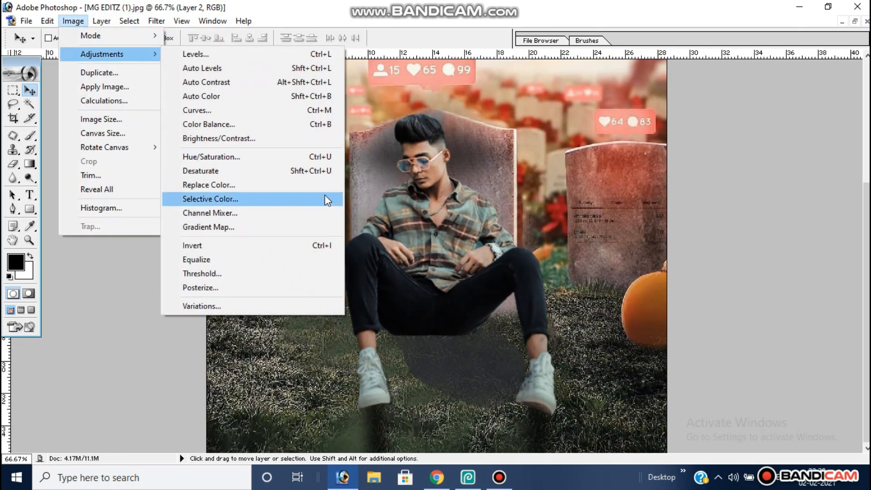
pyautogui.click(326, 196)
pyautogui.click(684, 155)
pyautogui.click(696, 252)
pyautogui.moveTo(700, 194); pyautogui.dragTo(771, 202)
pyautogui.moveTo(701, 221); pyautogui.dragTo(728, 249)
pyautogui.click(704, 192)
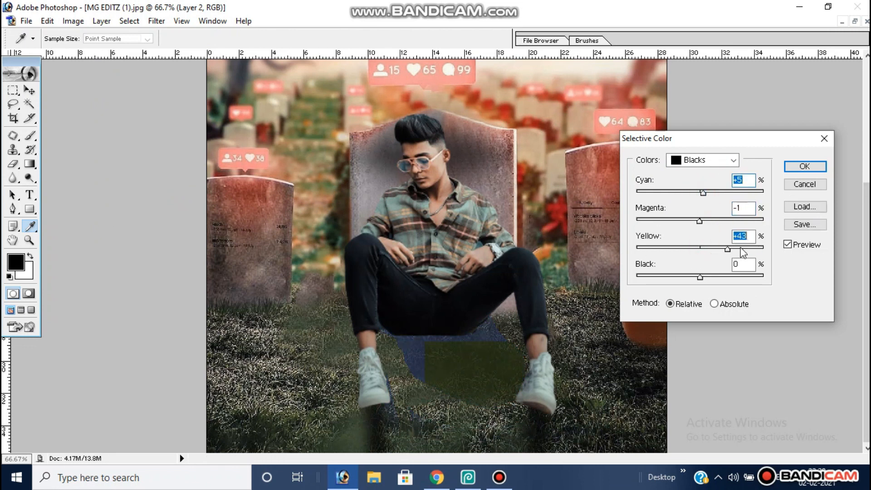
pyautogui.click(805, 166)
# Make the Background layer active and open MG EDITZ (4).png and MG EDITZ (5).png, discarding the embedded profile, with the lettering window moved aside.
pyautogui.hotkey('ctrl', '-')
pyautogui.hotkey('ctrl', '-')
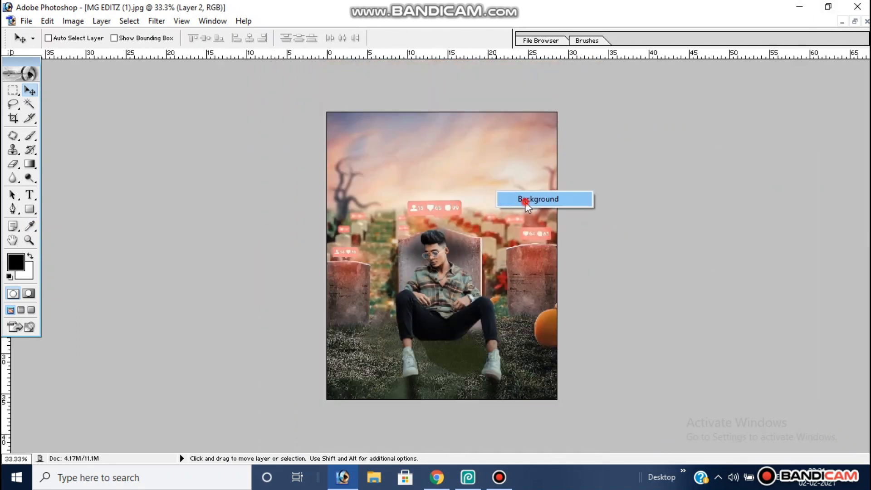
pyautogui.click(526, 202)
pyautogui.click(855, 21)
pyautogui.doubleClick(821, 107)
pyautogui.click(519, 116)
pyautogui.keyDown('ctrl'); pyautogui.click(559, 116); pyautogui.keyUp('ctrl')
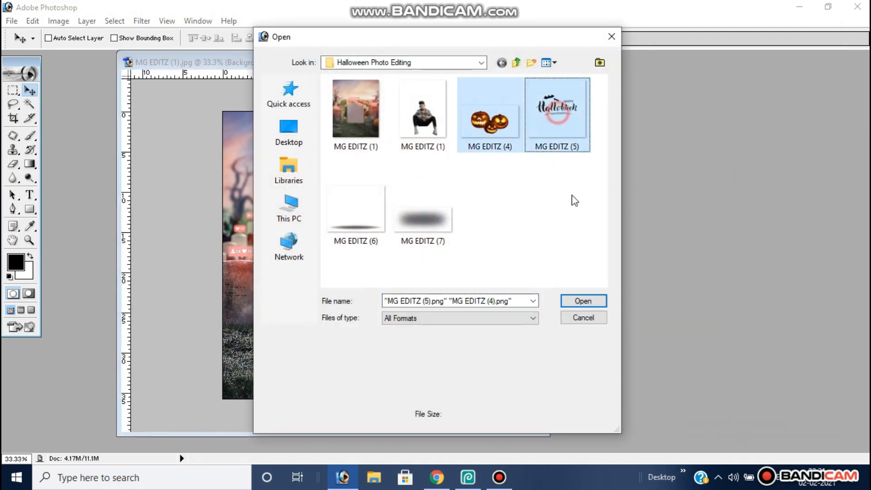
pyautogui.click(583, 302)
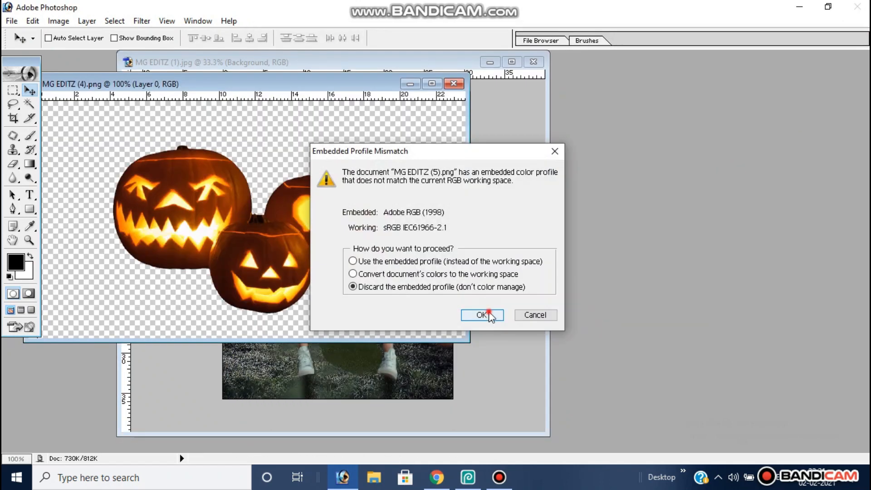
pyautogui.click(489, 313)
pyautogui.moveTo(198, 89); pyautogui.dragTo(704, 130)
pyautogui.moveTo(334, 237); pyautogui.dragTo(297, 361)
pyautogui.rightClick(352, 310)
pyautogui.click(366, 318)
pyautogui.rightClick(271, 362)
pyautogui.click(284, 368)
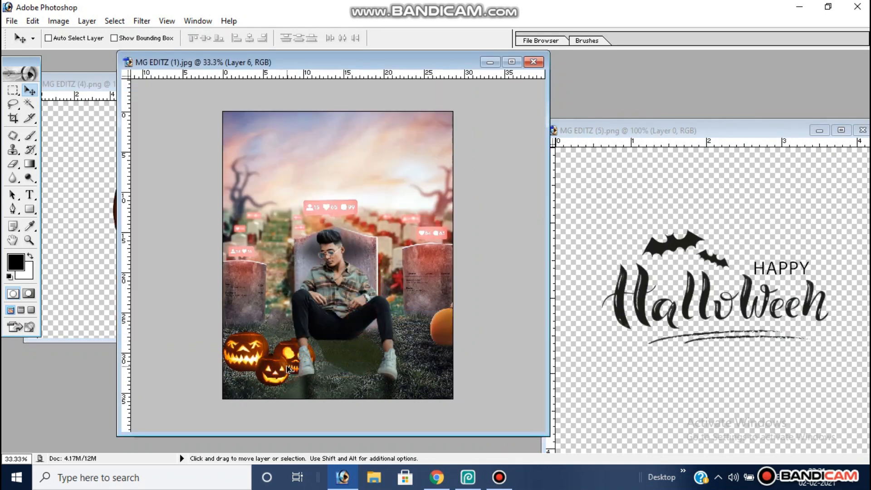
pyautogui.hotkey('ctrl', 'alt', 'z')
pyautogui.hotkey('ctrl', 'alt', 'z')
# Select the layer at the man's right-hand shoe and copy the glowing pumpkins above it, in front of his left-hand foot.
pyautogui.click(61, 202)
pyautogui.click(390, 374)
pyautogui.rightClick(394, 369)
pyautogui.click(421, 371)
pyautogui.moveTo(88, 214); pyautogui.dragTo(253, 369)
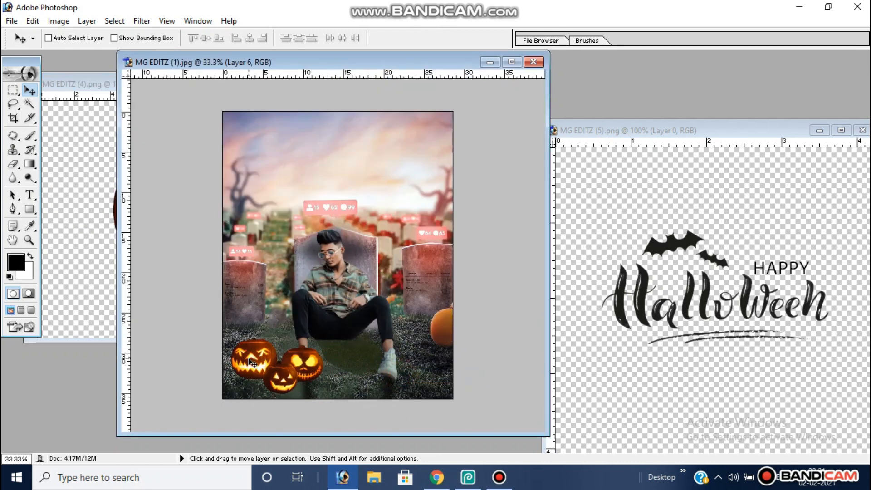
# Enlarge the glowing pumpkins to 116.3% and fit them into the photo's lower-left corner.
pyautogui.hotkey('ctrl', 't')
pyautogui.moveTo(322, 394); pyautogui.dragTo(331, 398)
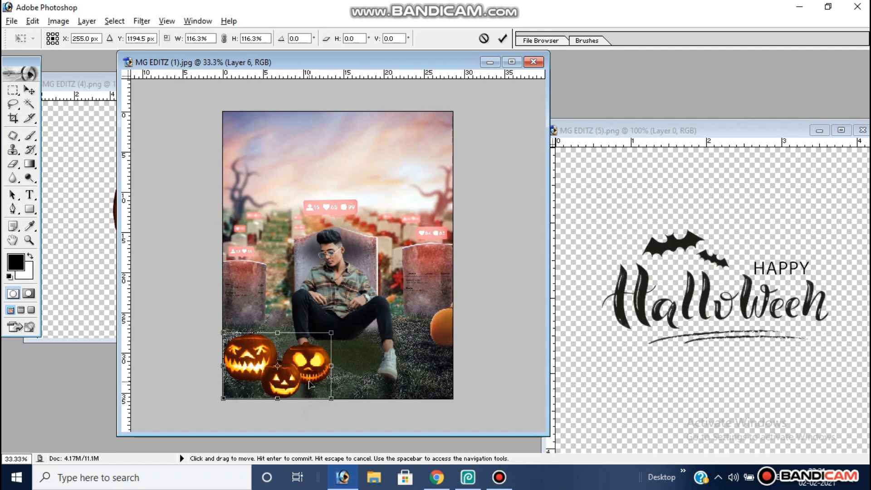
pyautogui.press('Return')
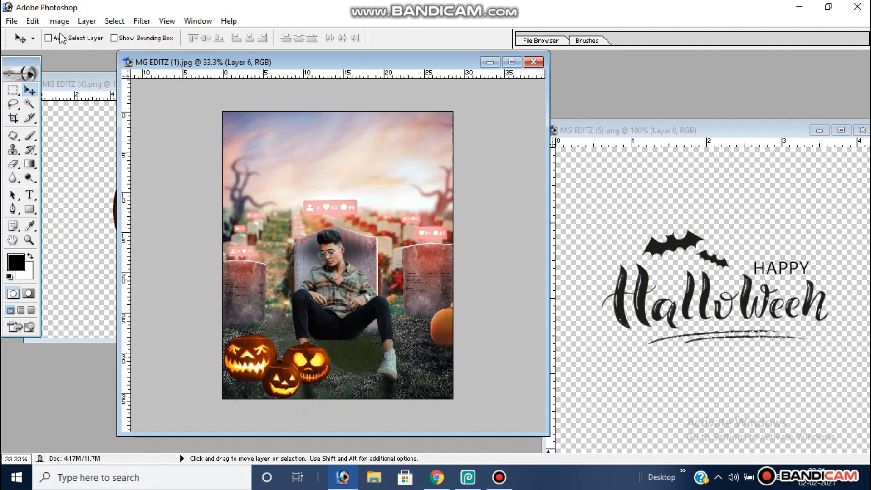
# Apply Selective Color to the Yellows of the pumpkin layer: Cyan -69, Magenta -100, Yellow -100.
pyautogui.click(58, 21)
pyautogui.moveTo(94, 54)
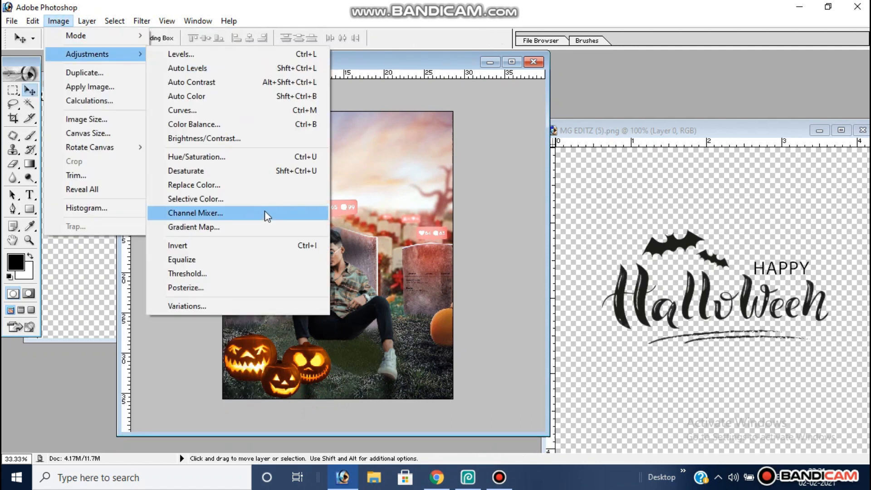
pyautogui.click(296, 199)
pyautogui.click(706, 160)
pyautogui.click(704, 183)
pyautogui.moveTo(701, 192); pyautogui.dragTo(712, 192)
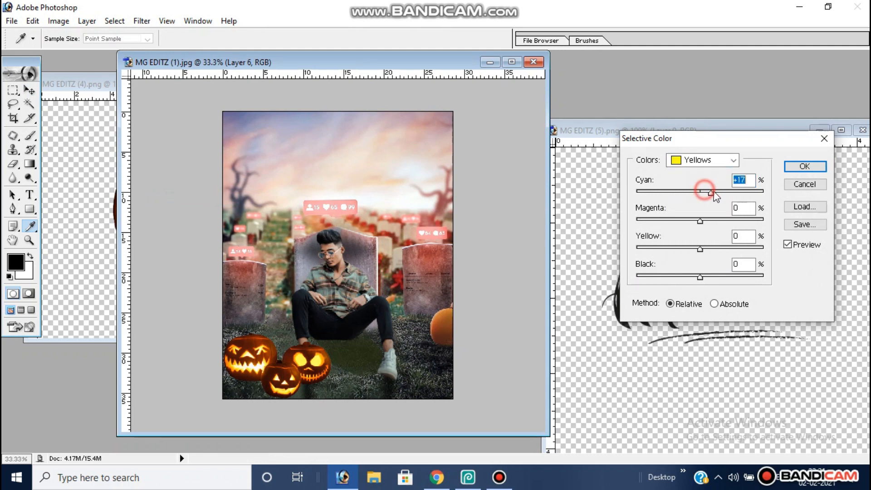
pyautogui.moveTo(737, 225); pyautogui.dragTo(667, 232)
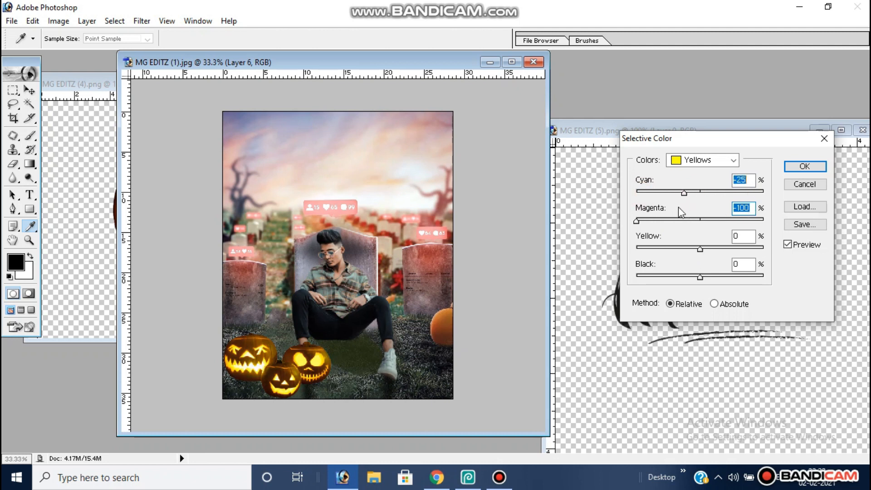
pyautogui.moveTo(701, 251); pyautogui.dragTo(624, 235)
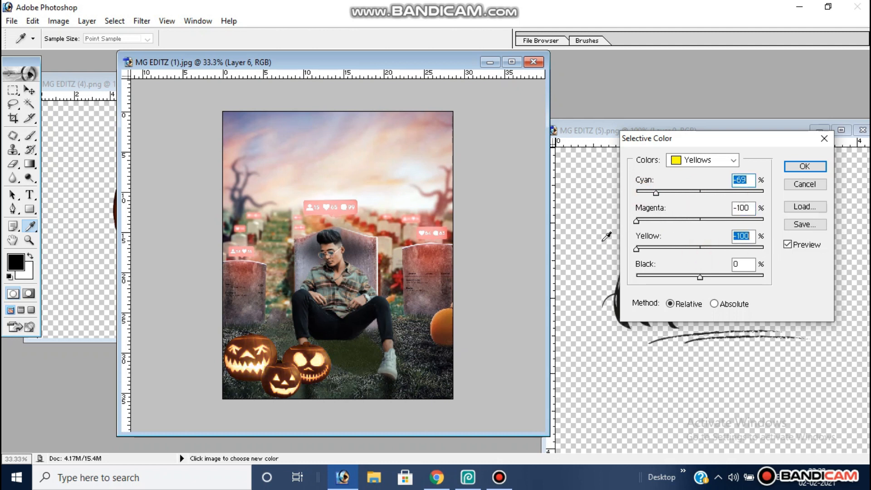
pyautogui.press('Return')
pyautogui.press('v')
# Copy the Happy Halloween lettering into the photo just above the sky layer and transform it to fit the sky over the man.
pyautogui.click(749, 281)
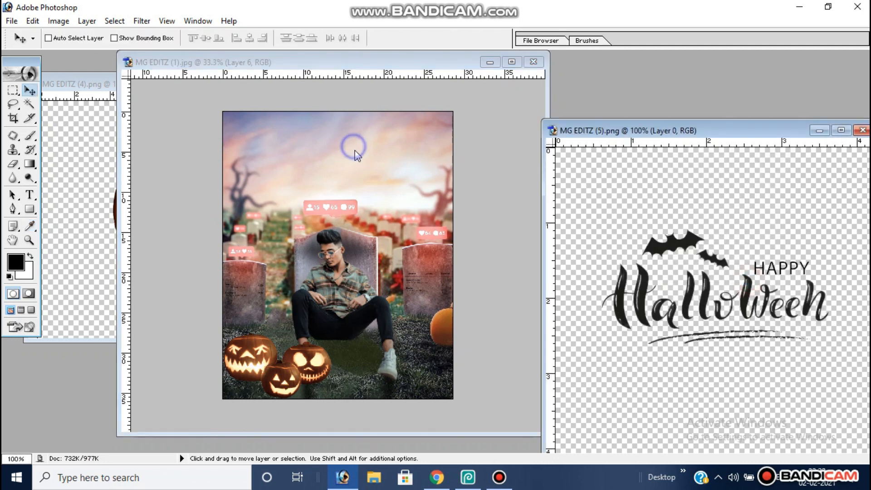
pyautogui.click(427, 65)
pyautogui.rightClick(399, 138)
pyautogui.click(418, 148)
pyautogui.moveTo(761, 315); pyautogui.dragTo(400, 197)
pyautogui.hotkey('ctrl', 't')
pyautogui.moveTo(373, 176); pyautogui.dragTo(373, 167)
pyautogui.press('Return')
# Close the lettering and pumpkin source files and maximize the photo's window.
pyautogui.click(862, 130)
pyautogui.click(440, 186)
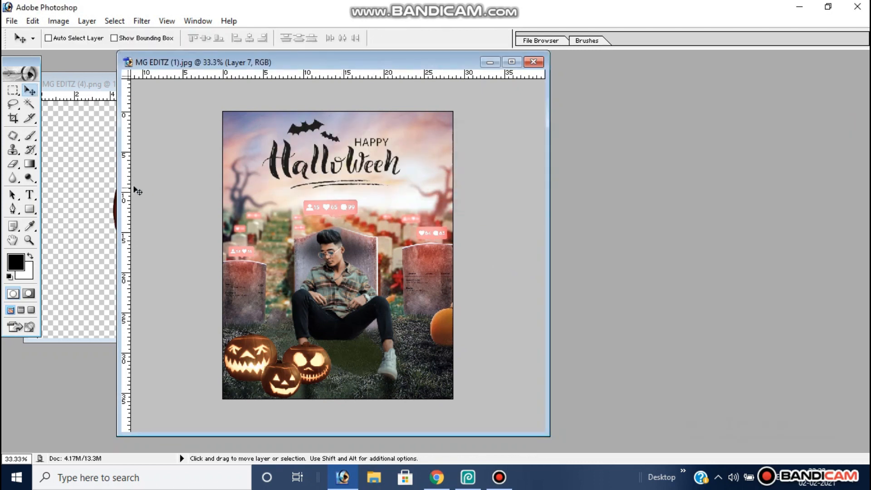
pyautogui.click(90, 191)
pyautogui.click(454, 84)
pyautogui.click(509, 64)
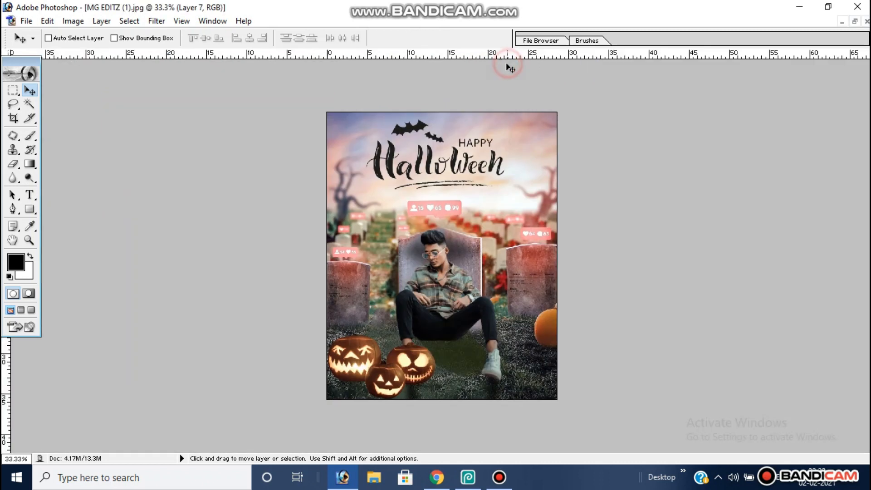
# Merge all visible layers and apply the Magic Pro filter with a Graininess of 30.
pyautogui.hotkey('ctrl', 'shift', 'e')
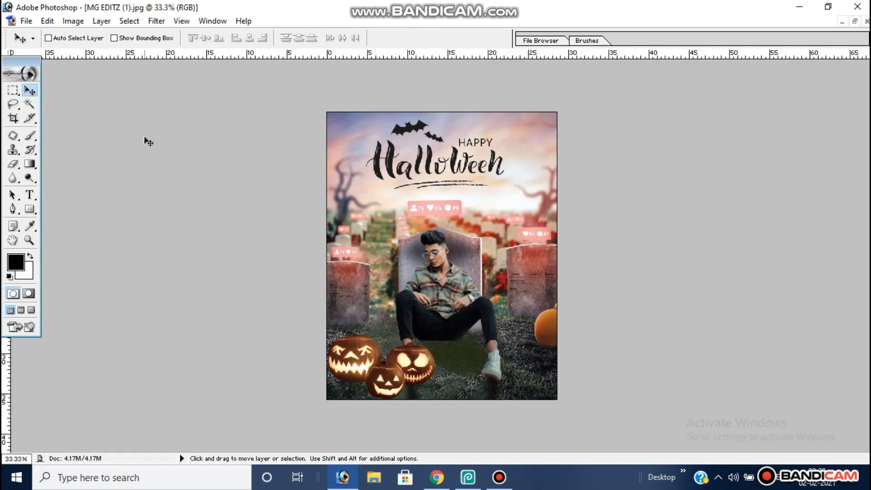
pyautogui.click(154, 21)
pyautogui.moveTo(247, 300)
pyautogui.click(338, 302)
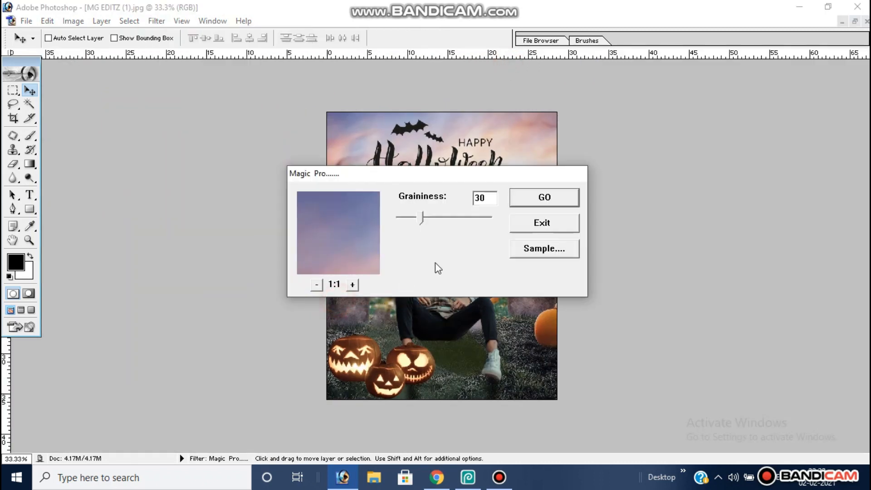
# Save the merged photo as a JPEG copy named MG EDITZ (1) copy in the Halloween Photo Editing folder.
pyautogui.hotkey('ctrl', 'shift', 's')
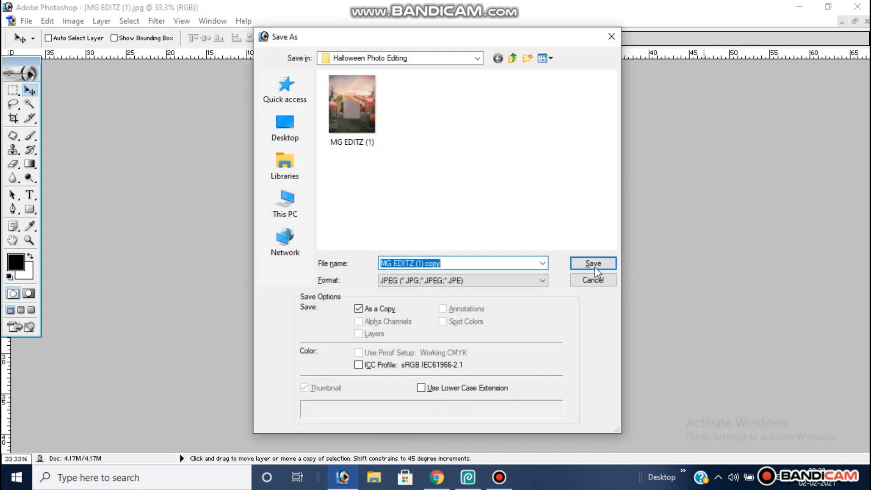
pyautogui.press('Return')
pyautogui.press('Return')
# Switch to Photopea, open the composed photo 1.psd and add a Brightness/Contrast adjustment layer with Brightness 15.
pyautogui.click(468, 477)
pyautogui.click(273, 254)
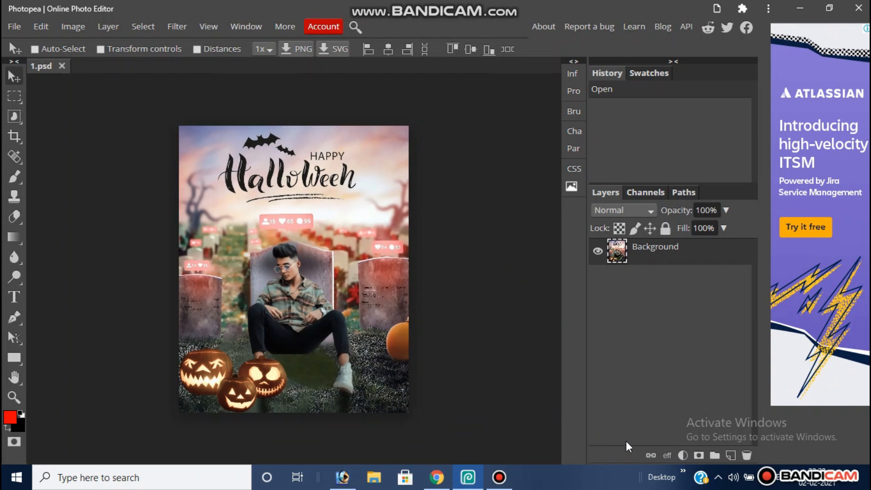
pyautogui.click(682, 456)
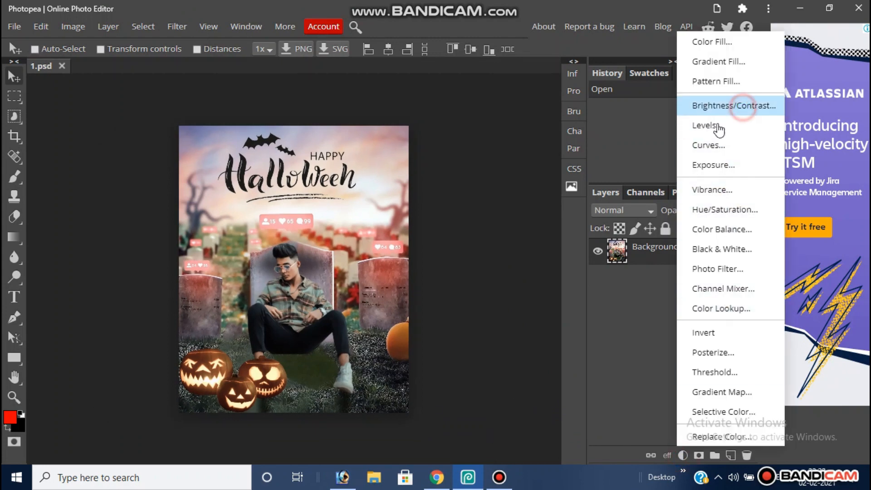
pyautogui.click(736, 105)
pyautogui.click(470, 164)
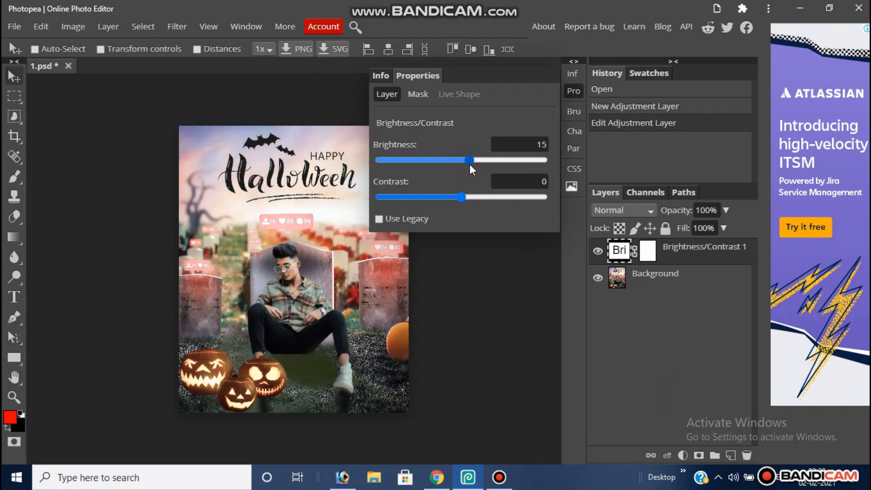